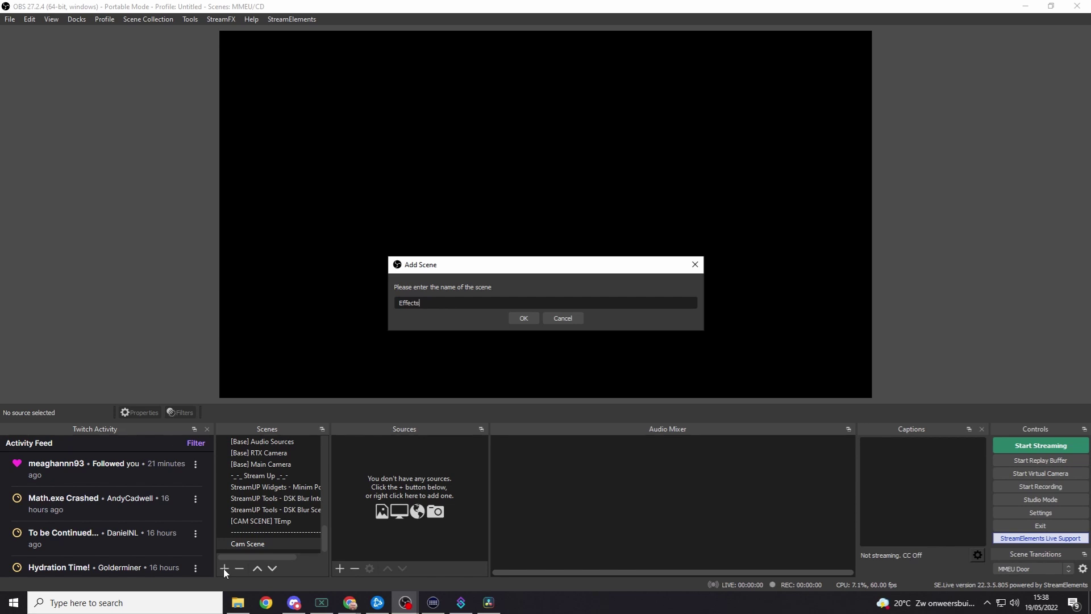
Create the Effects Scene and add a Video Capture Device source named Background Cam to Cam Scene
{"action": "type", "text": "ne"}
{"action": "key", "text": "Return"}
{"action": "left_click", "coordinate": [340, 568]}
{"action": "left_click", "coordinate": [419, 505]}
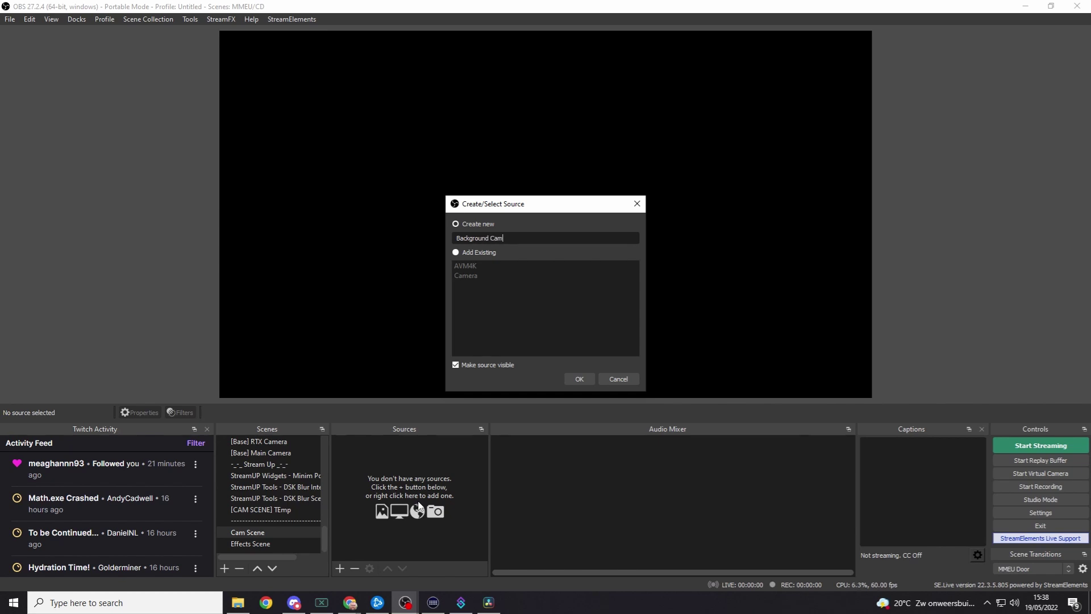
{"action": "key", "text": "Return"}
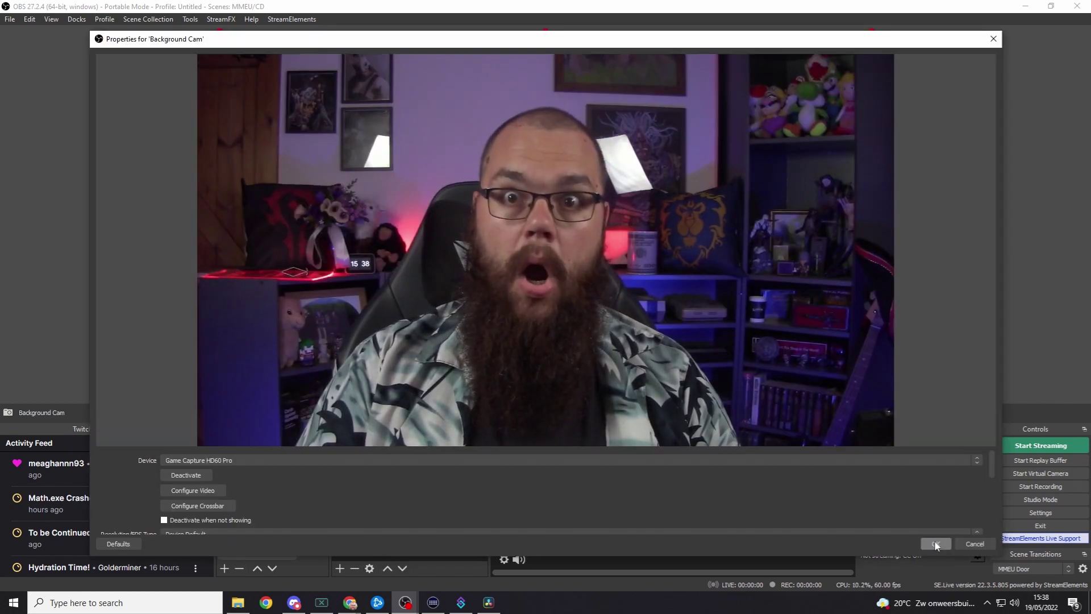
{"action": "left_click", "coordinate": [936, 544]}
Add a second Video Capture Device source named Foreground Cam to Cam Scene
{"action": "left_click", "coordinate": [339, 568]}
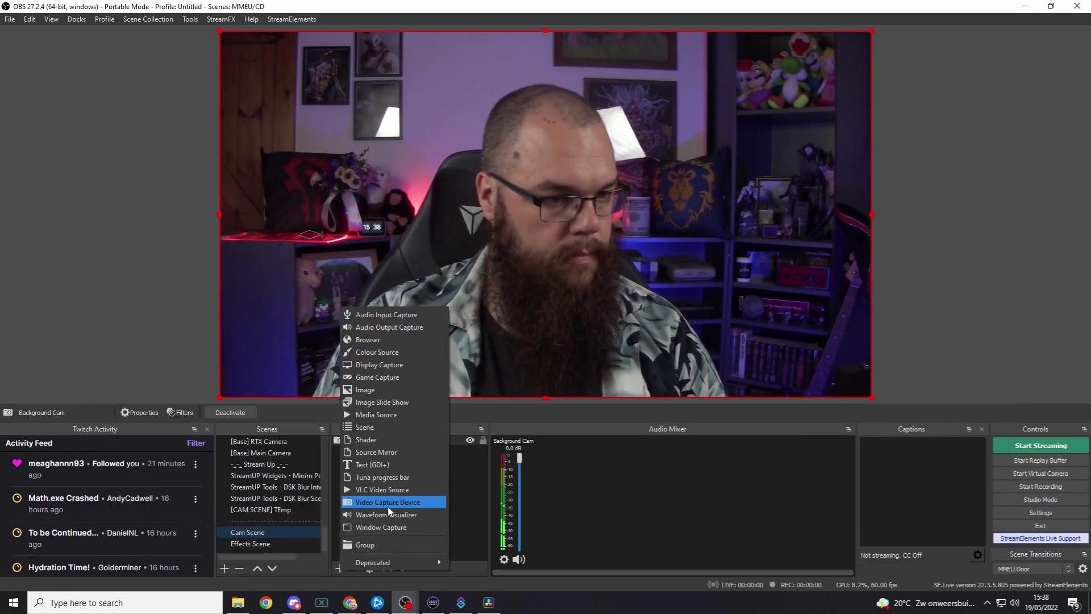
{"action": "left_click", "coordinate": [388, 503]}
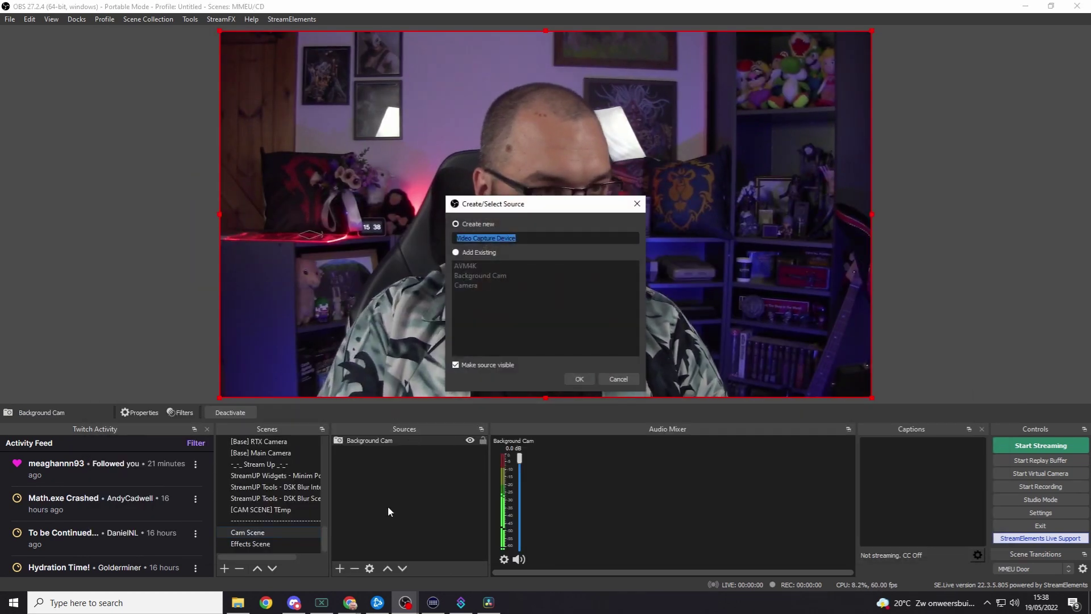
{"action": "type", "text": "Foreground Cam"}
{"action": "key", "text": "Return"}
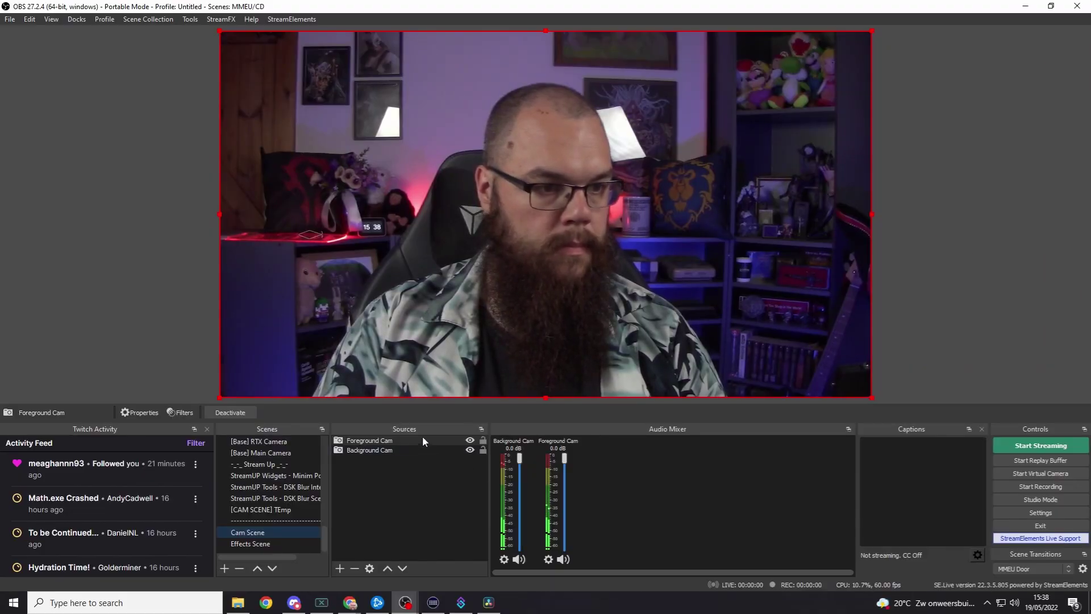
Add a Virtual Greenscreen effect filter with its default name to Foreground Cam
{"action": "right_click", "coordinate": [420, 438]}
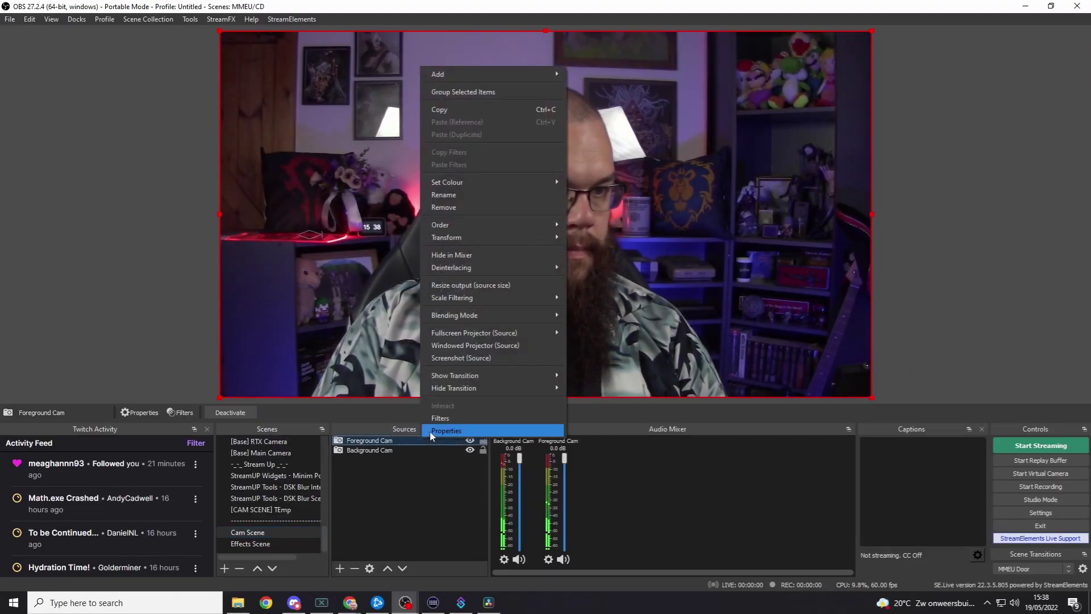
{"action": "left_click", "coordinate": [444, 417]}
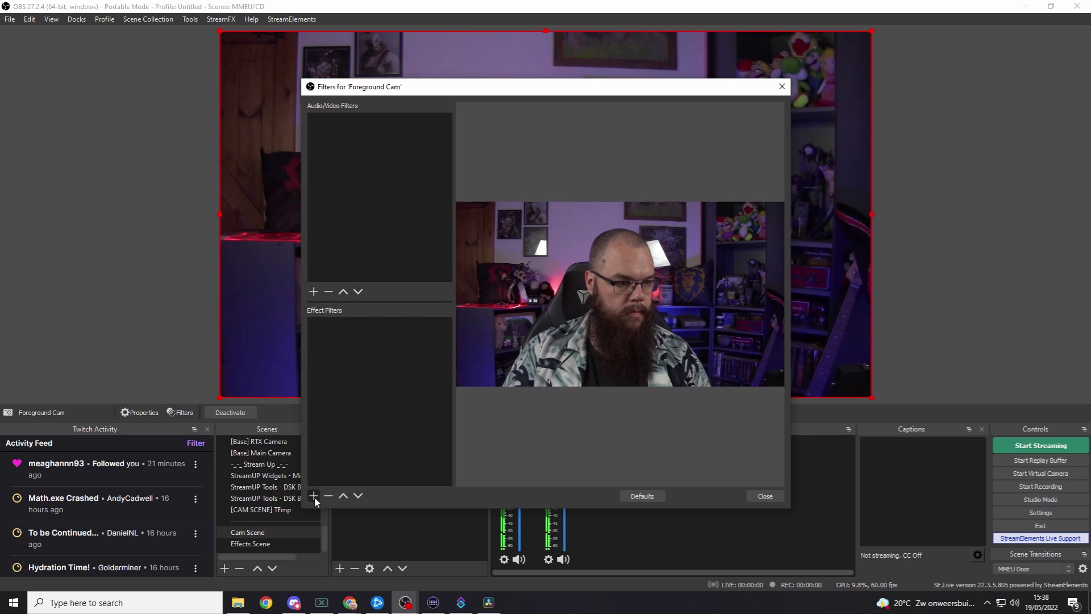
{"action": "left_click", "coordinate": [351, 492]}
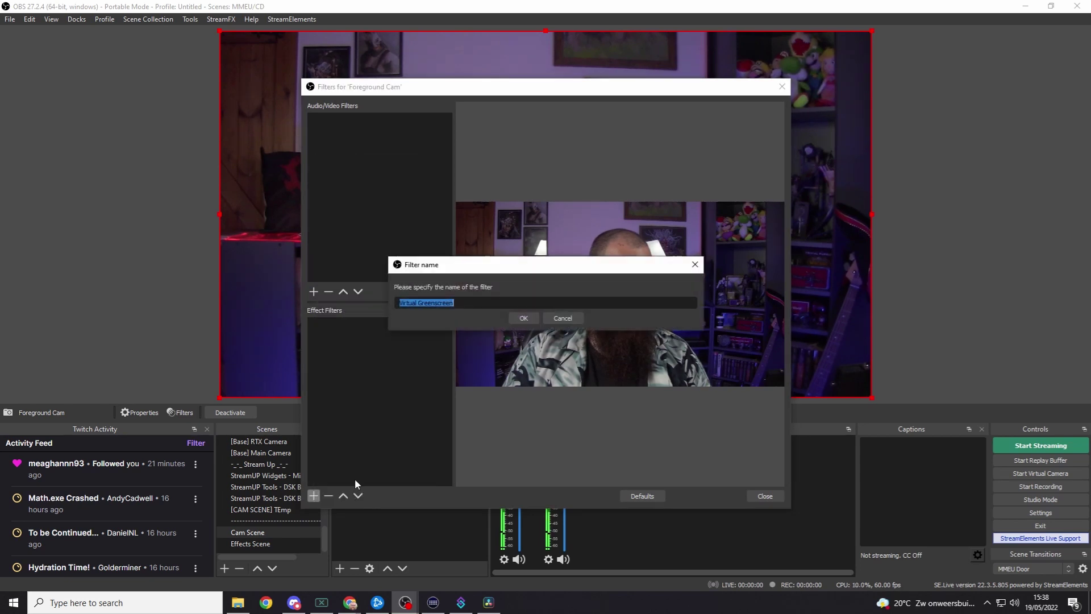
{"action": "left_click", "coordinate": [525, 319]}
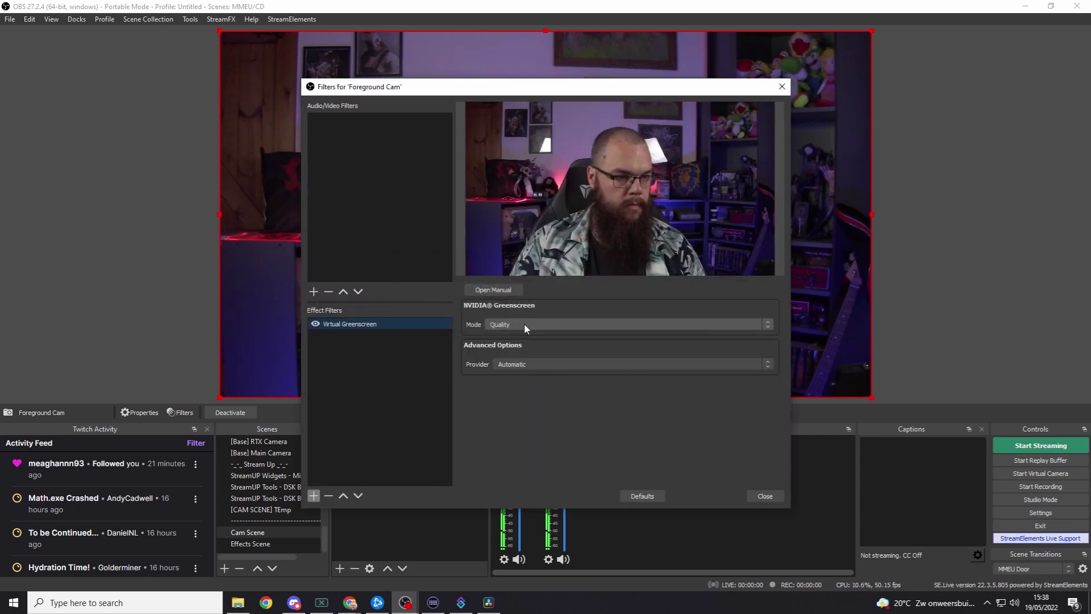
Set the Virtual Greenscreen mode to Quality
{"action": "left_click", "coordinate": [538, 324]}
{"action": "left_click", "coordinate": [530, 334]}
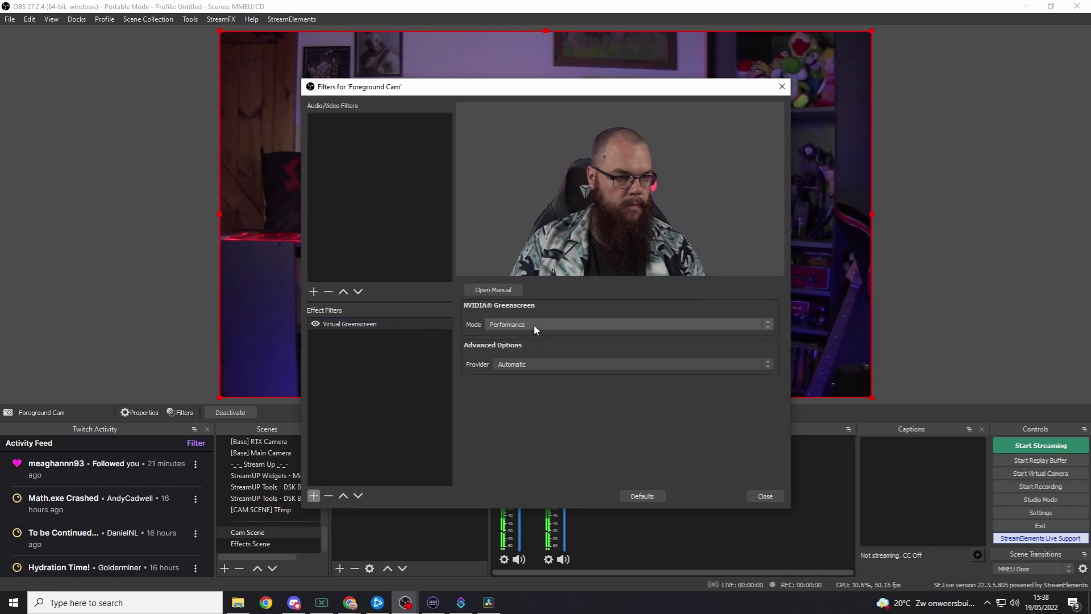
{"action": "left_click", "coordinate": [534, 325]}
{"action": "left_click", "coordinate": [534, 339]}
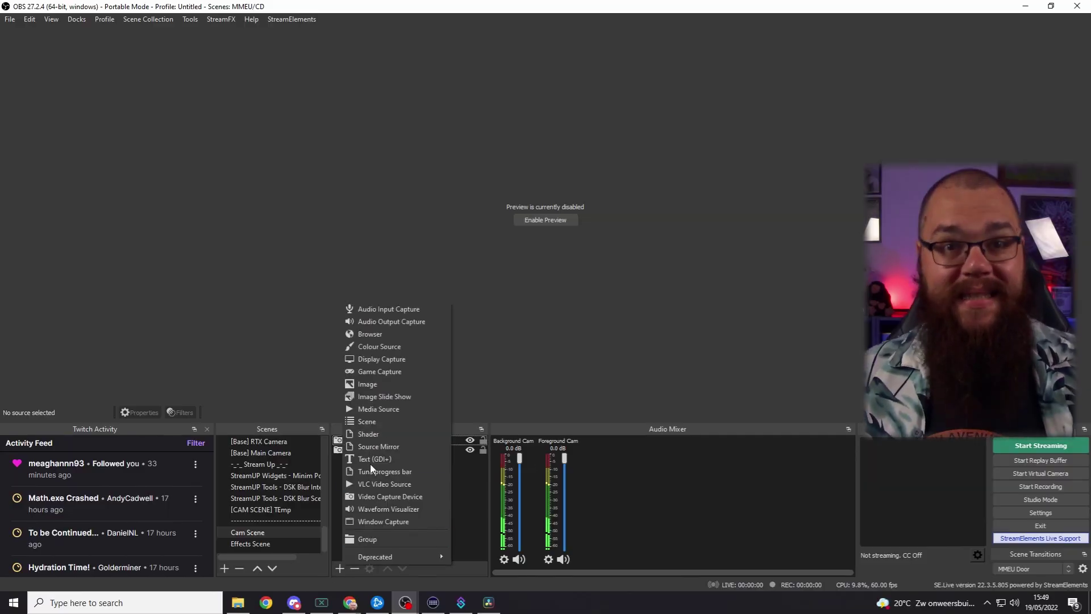
Add the existing Effects Scene to Cam Scene and move it below Foreground Cam
{"action": "left_click", "coordinate": [376, 421]}
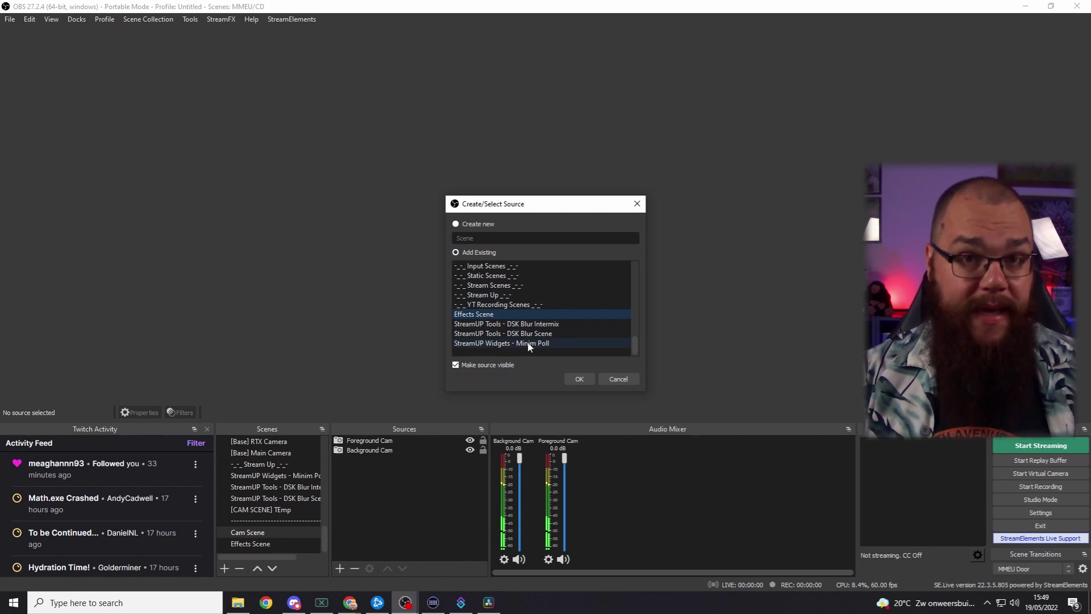
{"action": "left_click", "coordinate": [580, 379]}
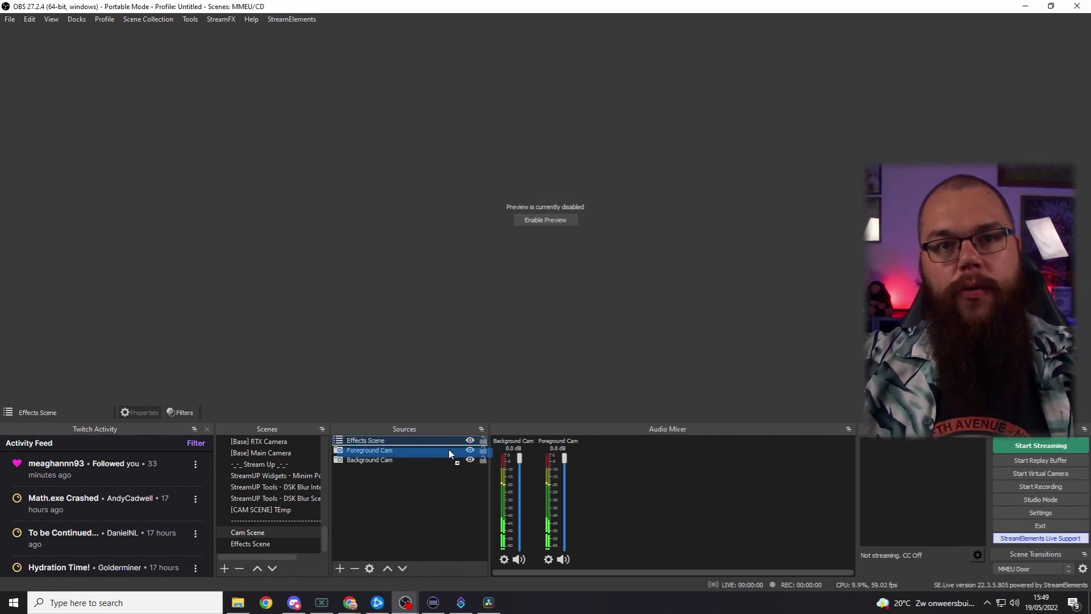
{"action": "left_click_drag", "start_coordinate": [437, 449], "coordinate": [438, 449]}
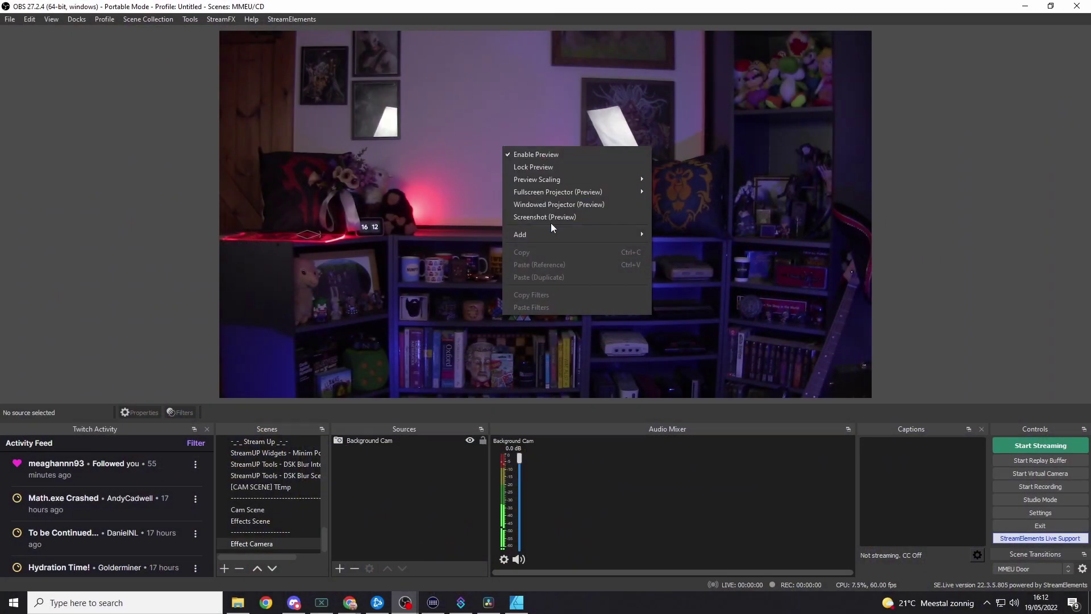
Save a Screenshot (Preview) of the empty room shown in Effect Camera
{"action": "left_click", "coordinate": [578, 215]}
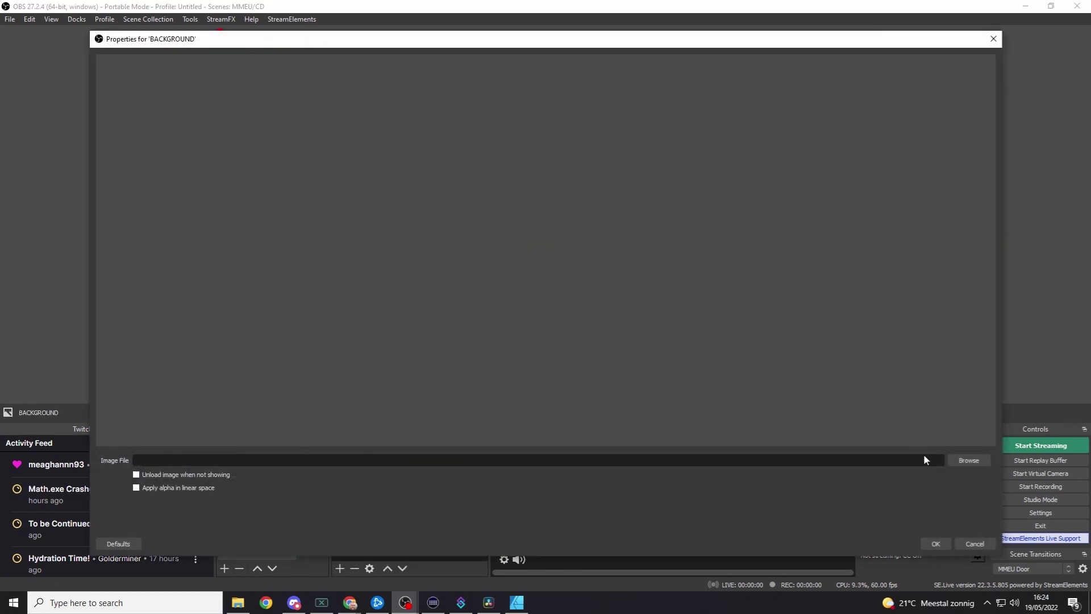
{"action": "left_click", "coordinate": [968, 460]}
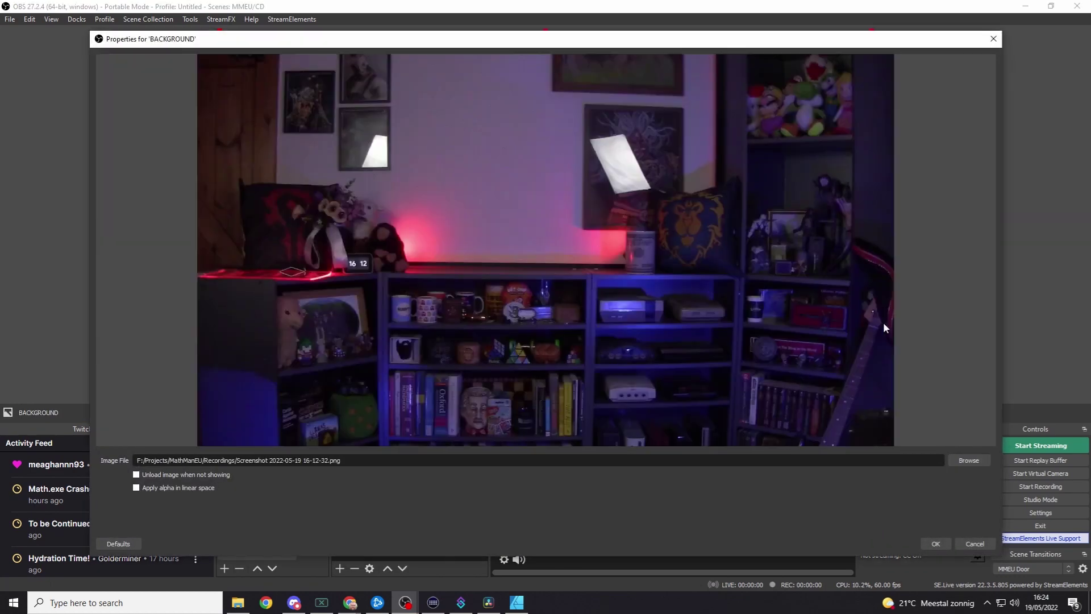
{"action": "left_click", "coordinate": [935, 544]}
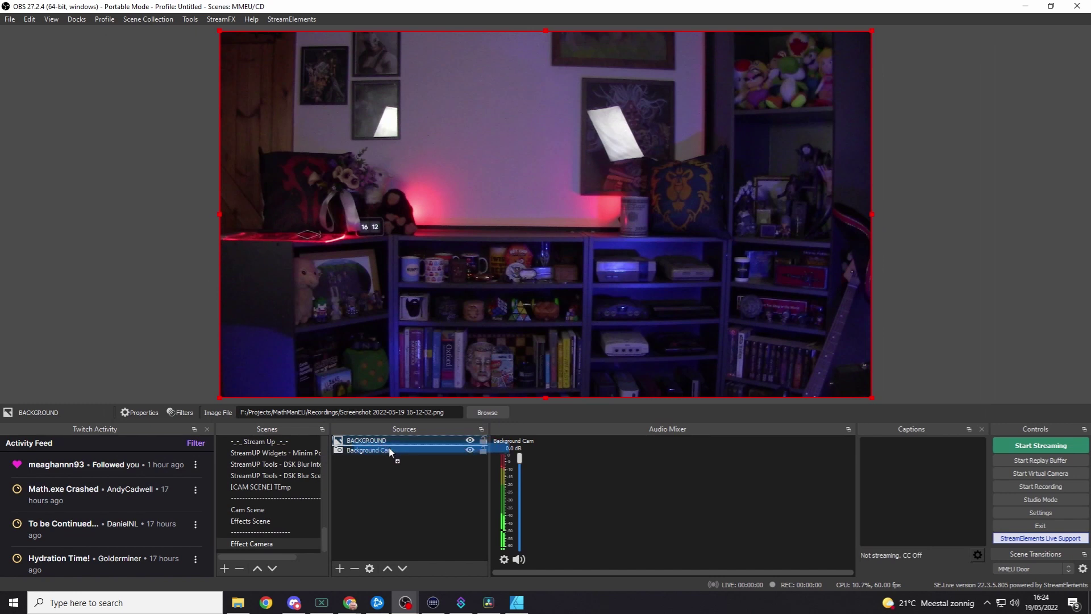
{"action": "left_click_drag", "start_coordinate": [391, 462], "coordinate": [378, 450]}
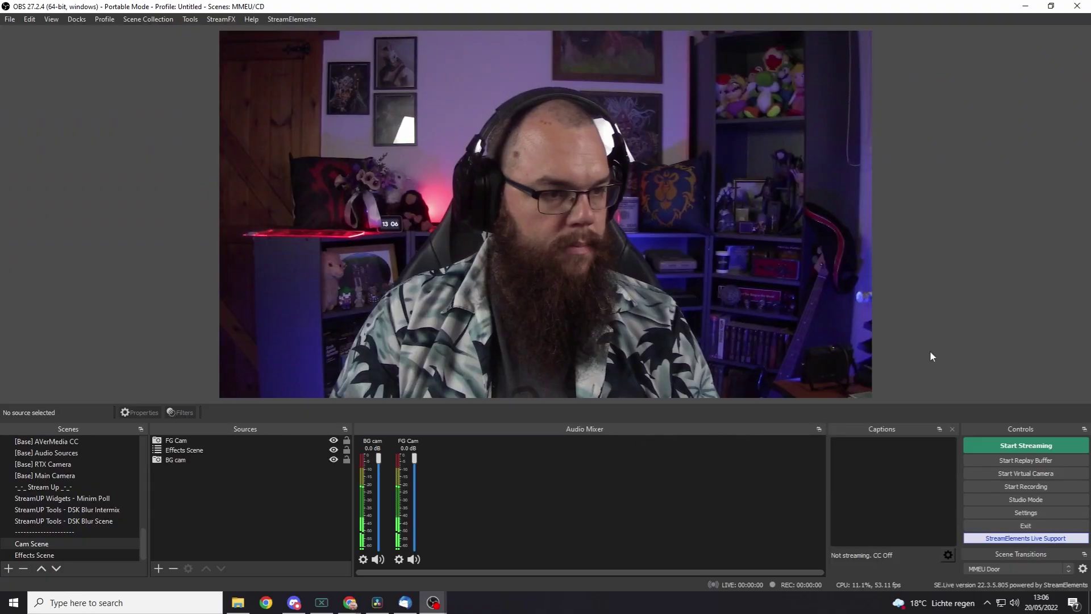
Give BG cam a Shader filter loaded with hexagonize.effect, then close its filters window
{"action": "right_click", "coordinate": [175, 459]}
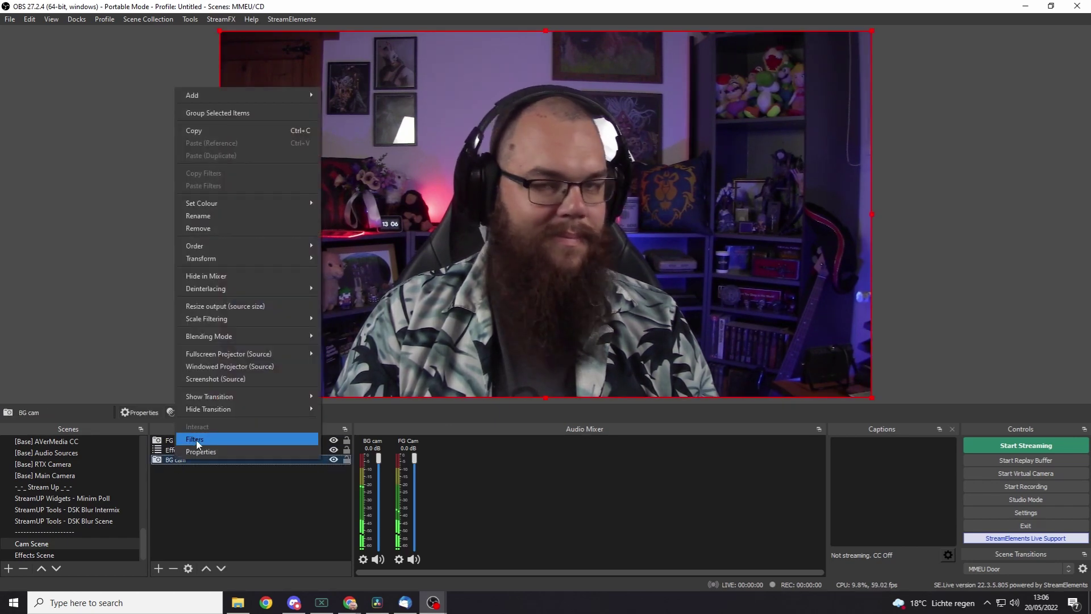
{"action": "left_click", "coordinate": [196, 439]}
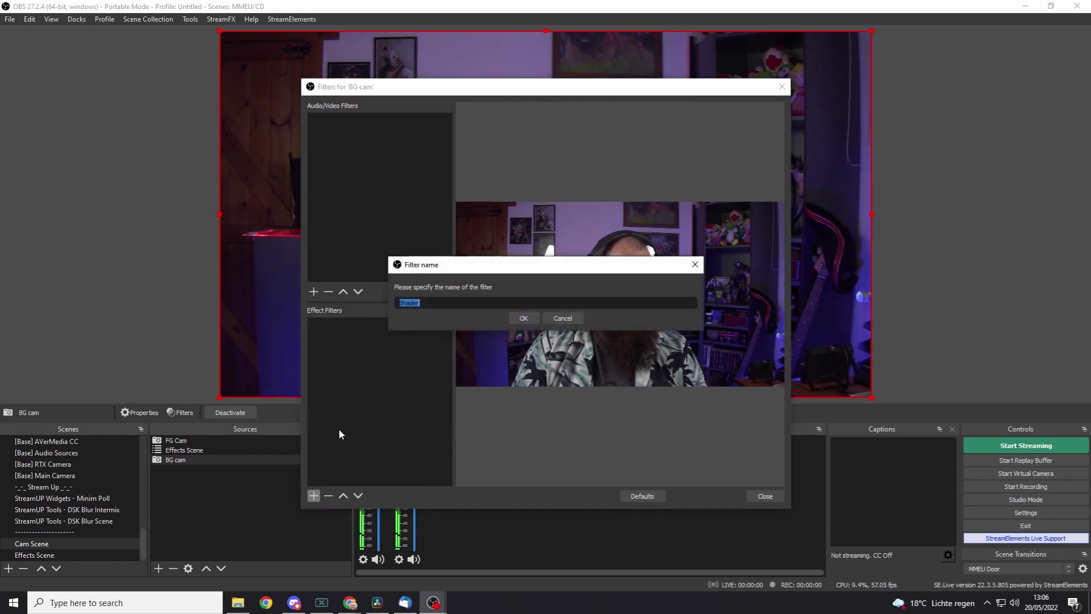
{"action": "left_click", "coordinate": [524, 318]}
{"action": "left_click", "coordinate": [751, 274]}
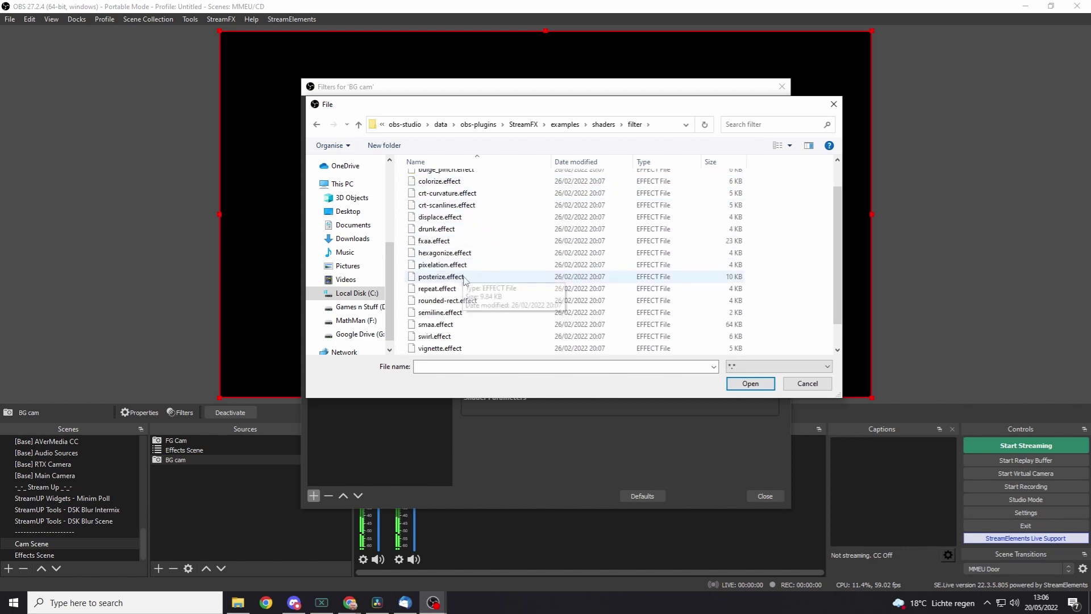
{"action": "double_click", "coordinate": [449, 232]}
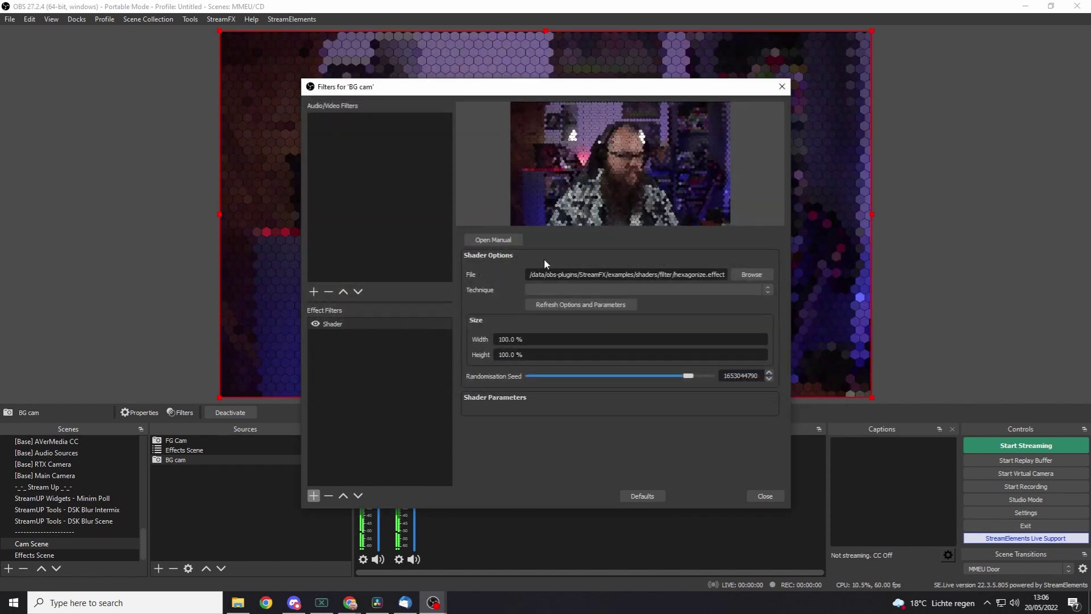
{"action": "left_click", "coordinate": [756, 496]}
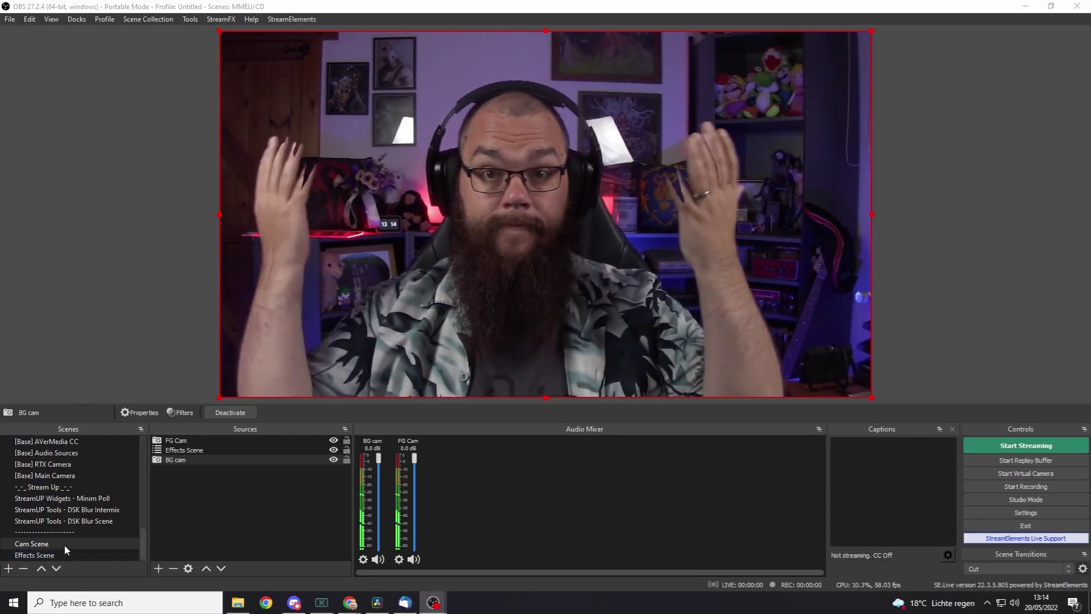
Add a Shader source running shadertoy-3l23Rh.effect to Effects Scene, then return to Cam Scene
{"action": "left_click", "coordinate": [97, 554]}
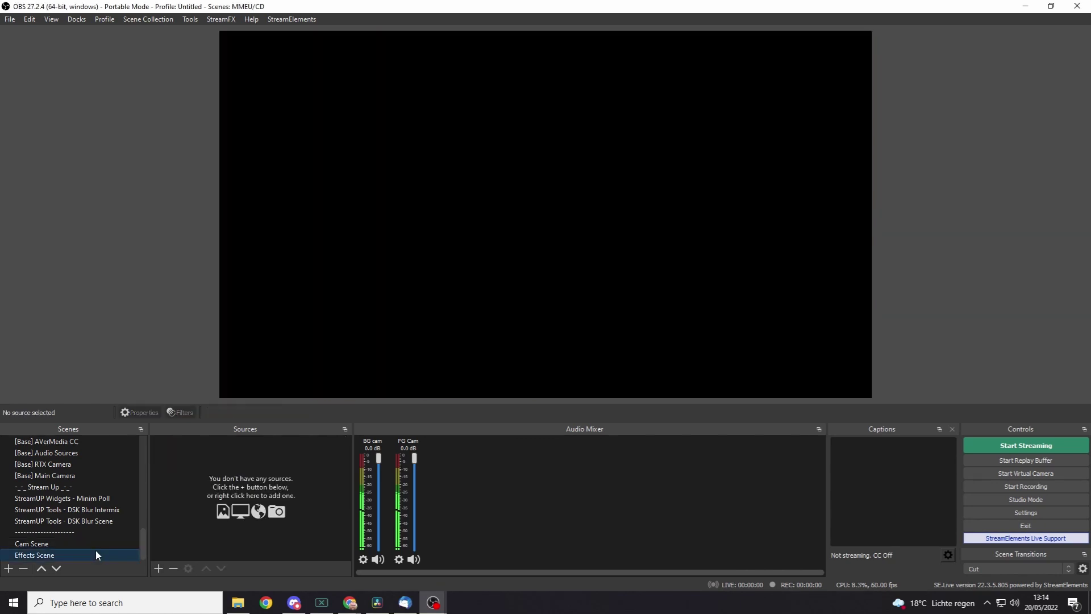
{"action": "left_click", "coordinate": [161, 567]}
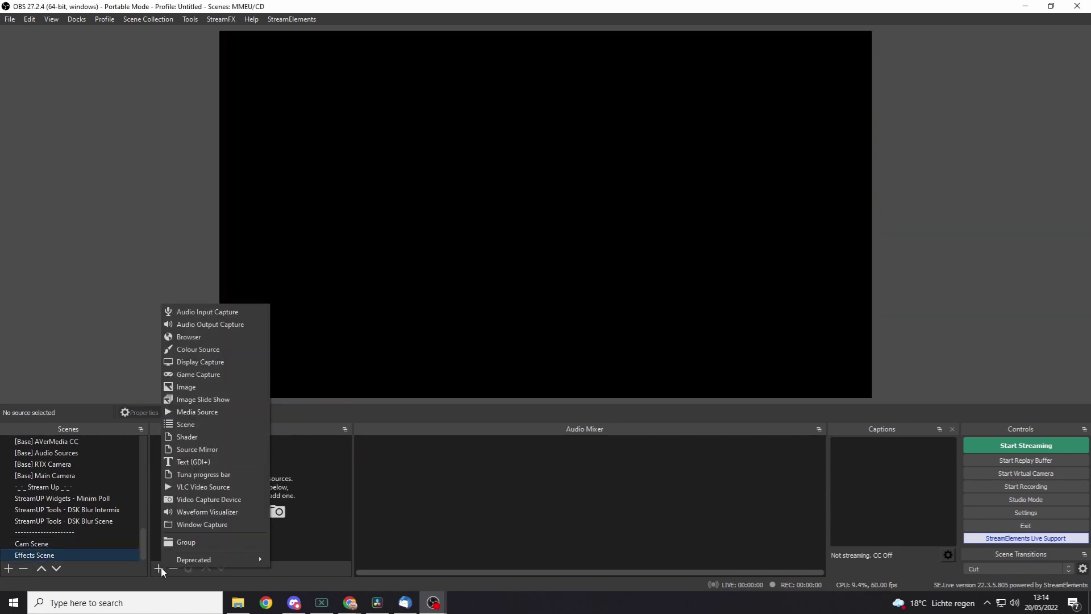
{"action": "left_click", "coordinate": [213, 437]}
{"action": "left_click", "coordinate": [579, 379]}
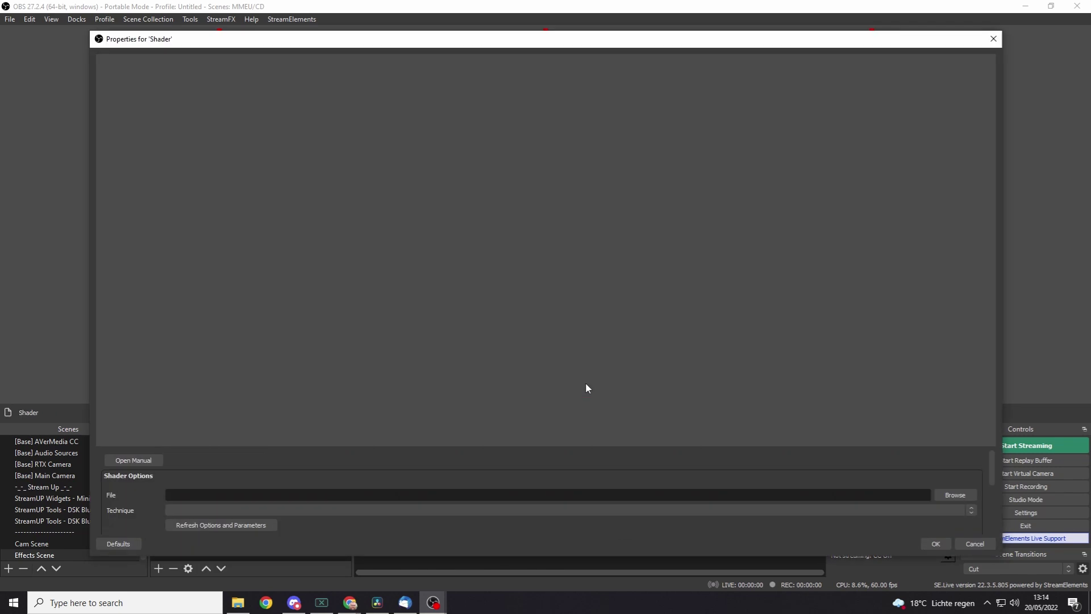
{"action": "left_click", "coordinate": [949, 493]}
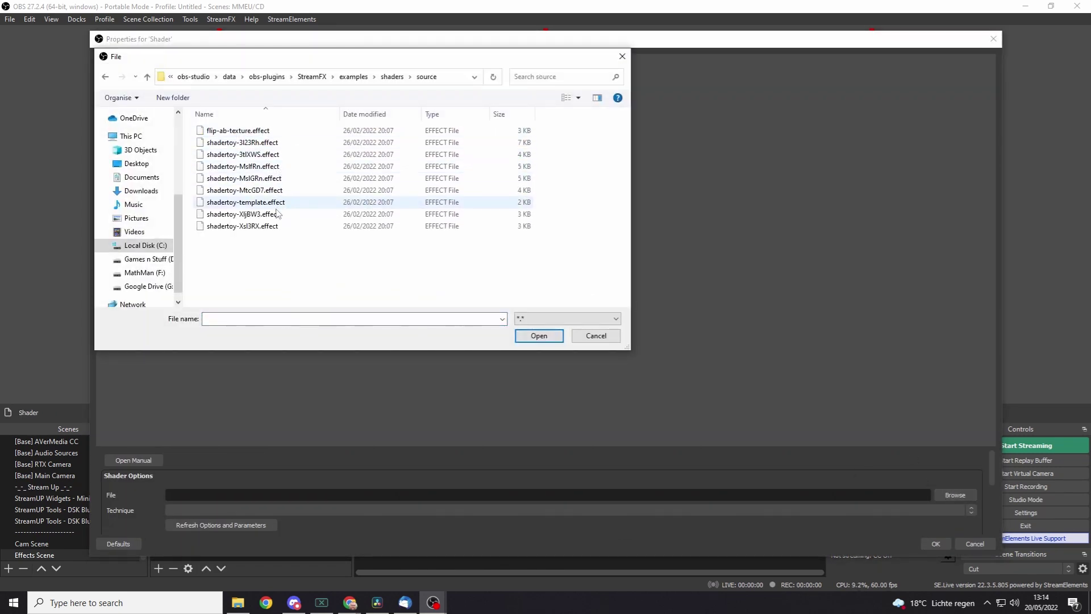
{"action": "double_click", "coordinate": [263, 143]}
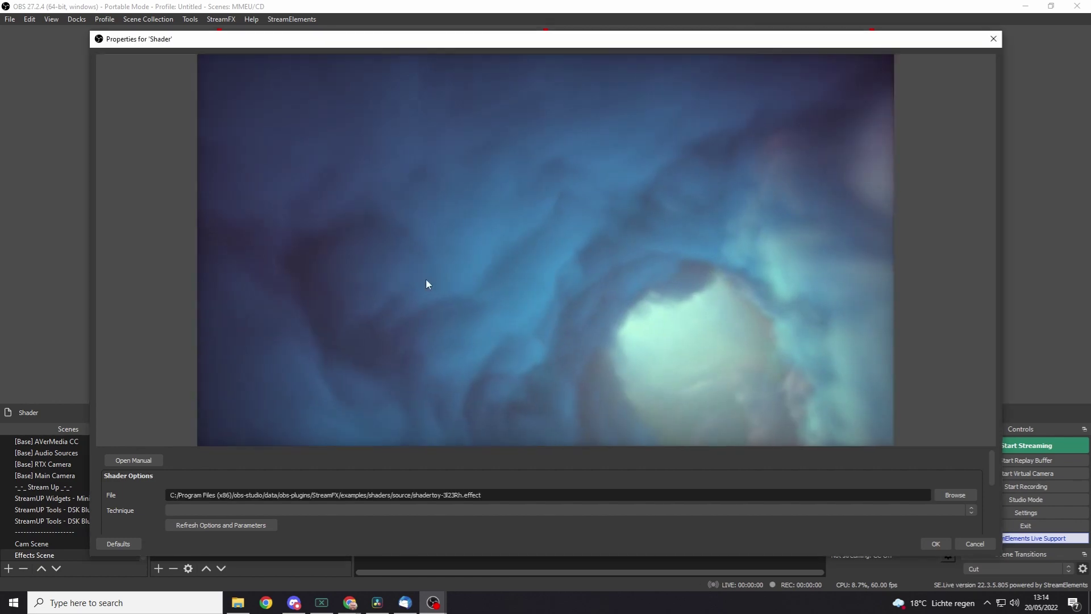
{"action": "left_click", "coordinate": [936, 543]}
{"action": "left_click", "coordinate": [76, 547]}
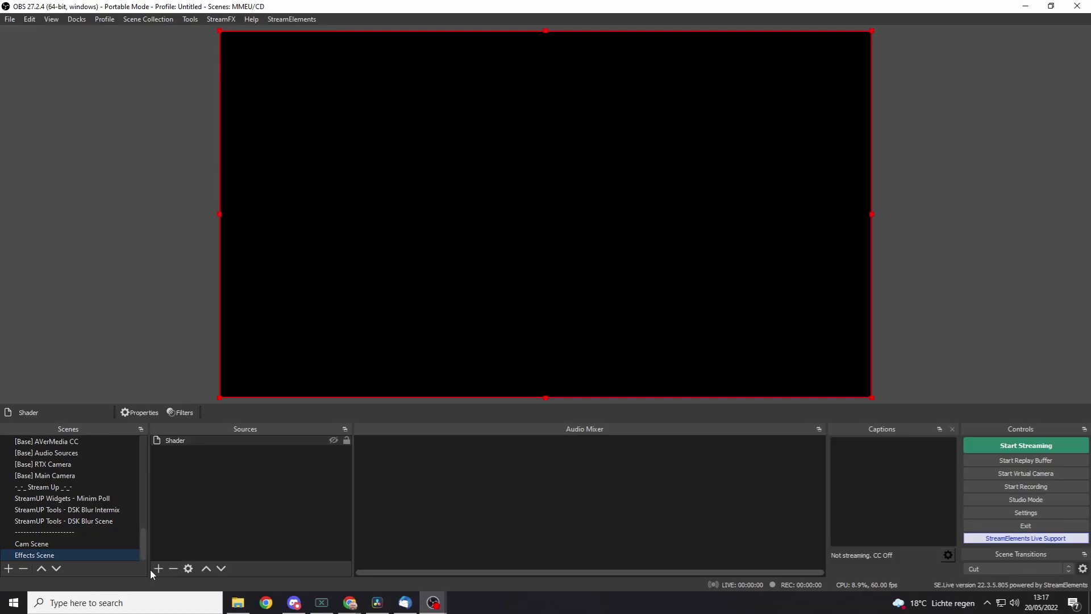
Add a Shader 2 source to Effects Scene and browse for its shadertoy-MtcGD7 effect file
{"action": "left_click", "coordinate": [155, 570]}
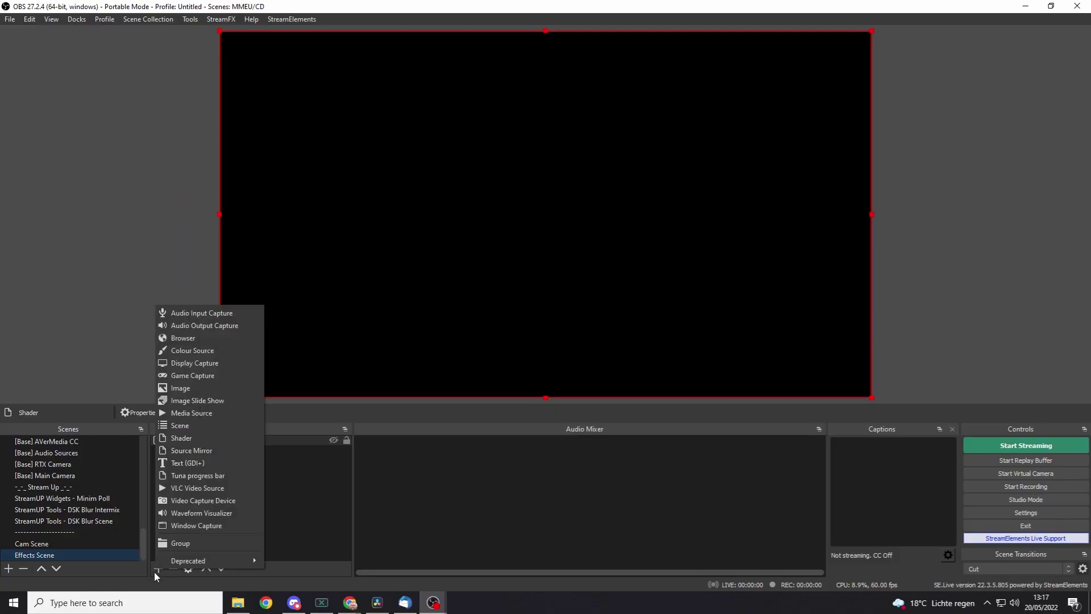
{"action": "left_click", "coordinate": [222, 436]}
{"action": "left_click", "coordinate": [583, 376]}
{"action": "left_click", "coordinate": [946, 497]}
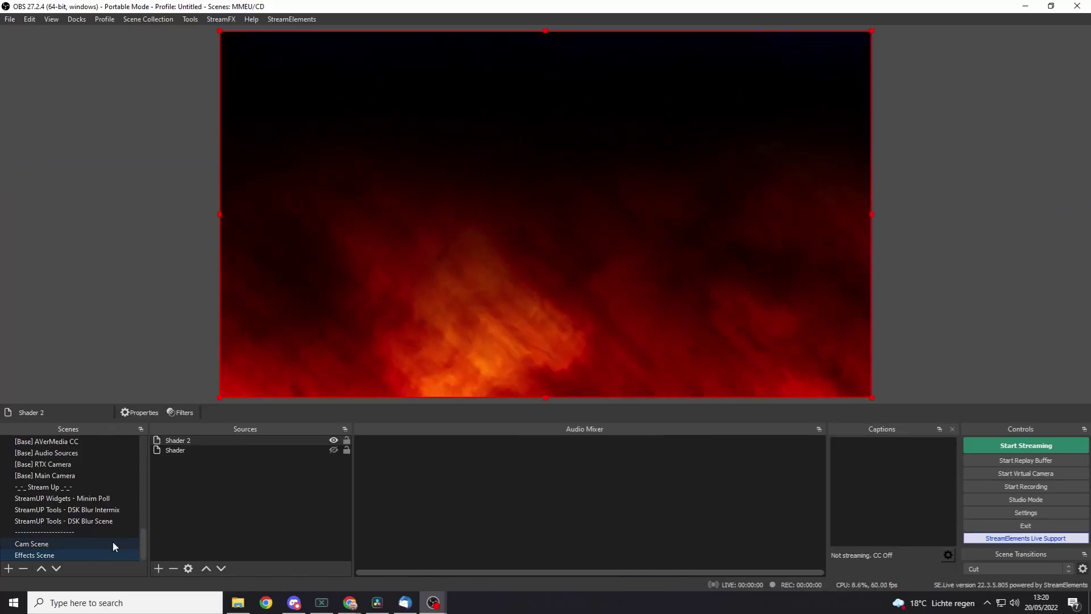
Check the fire in Cam Scene, then open Shader 2's filters in Effects Scene
{"action": "left_click", "coordinate": [112, 543]}
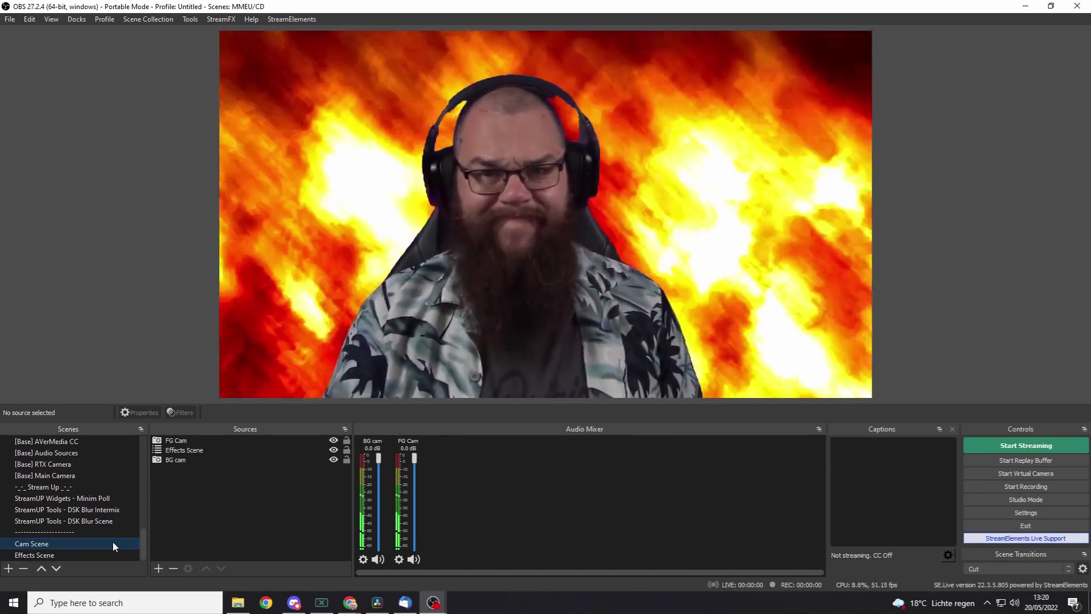
{"action": "left_click", "coordinate": [113, 555]}
{"action": "right_click", "coordinate": [225, 440]}
{"action": "left_click", "coordinate": [250, 423]}
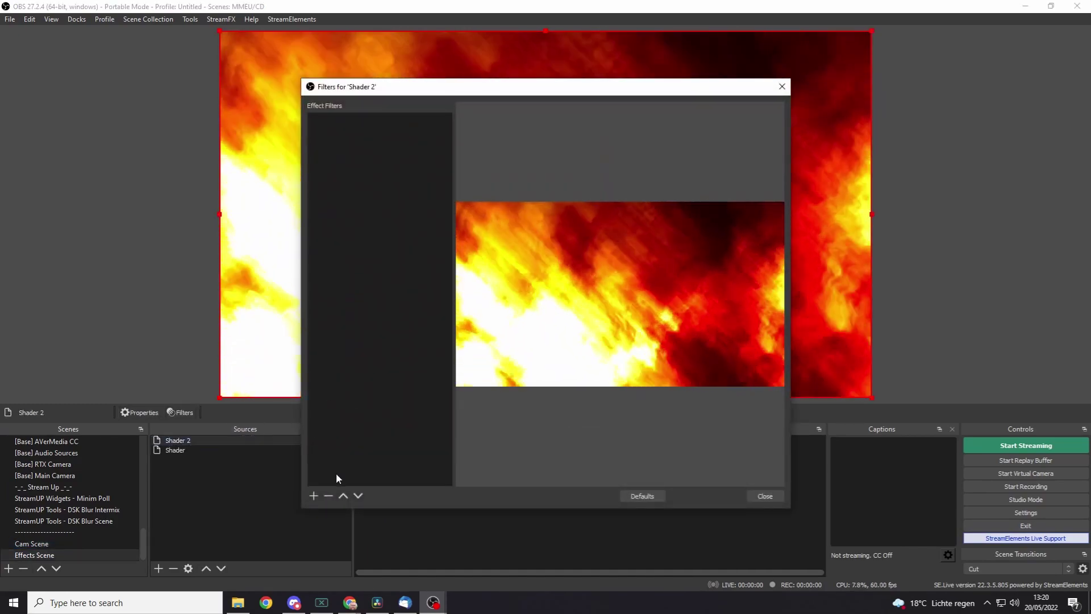
Add a Chroma Key filter to Shader 2 keying custom colour #000000, then view Cam Scene
{"action": "left_click", "coordinate": [313, 495]}
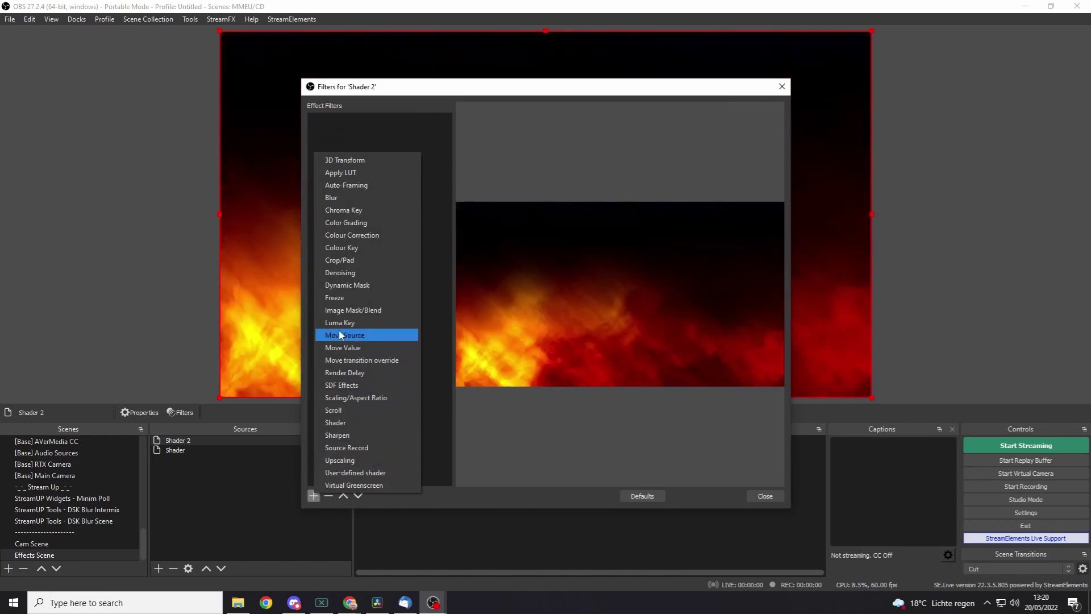
{"action": "left_click", "coordinate": [349, 211]}
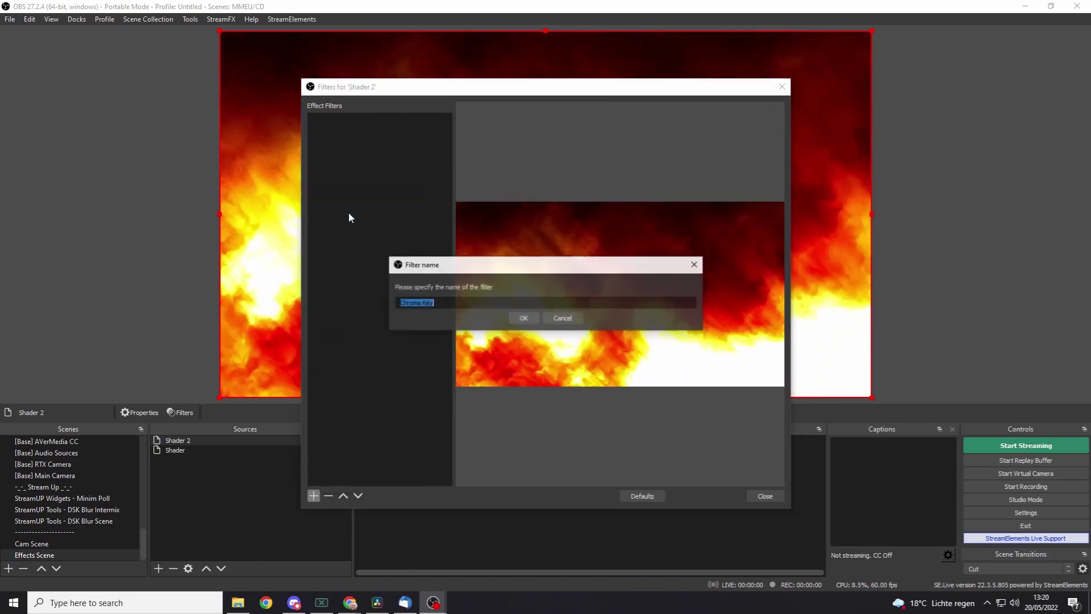
{"action": "left_click", "coordinate": [524, 319]}
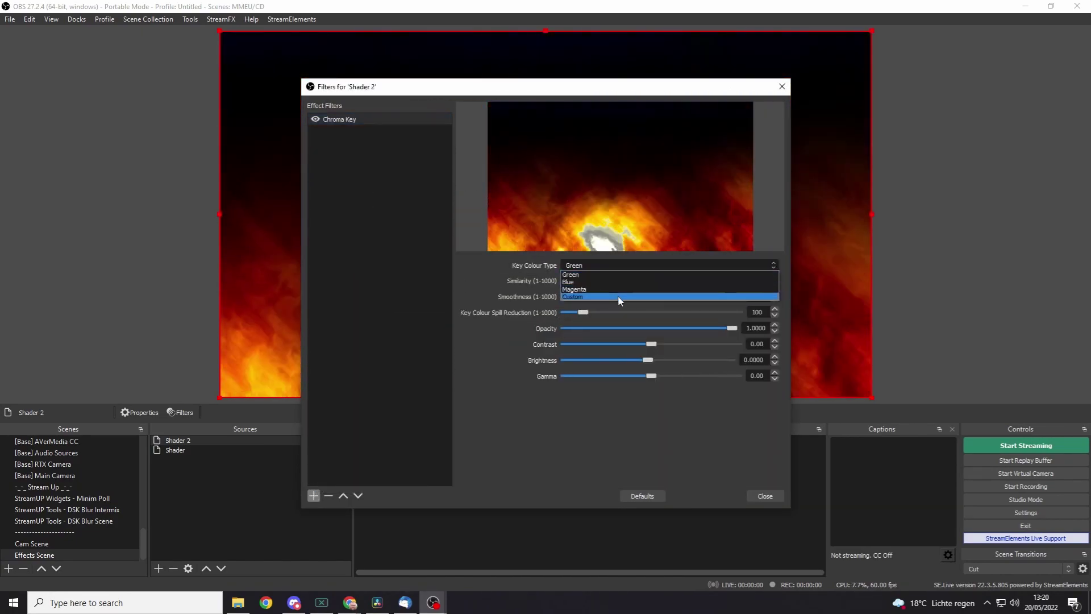
{"action": "left_click", "coordinate": [693, 287]}
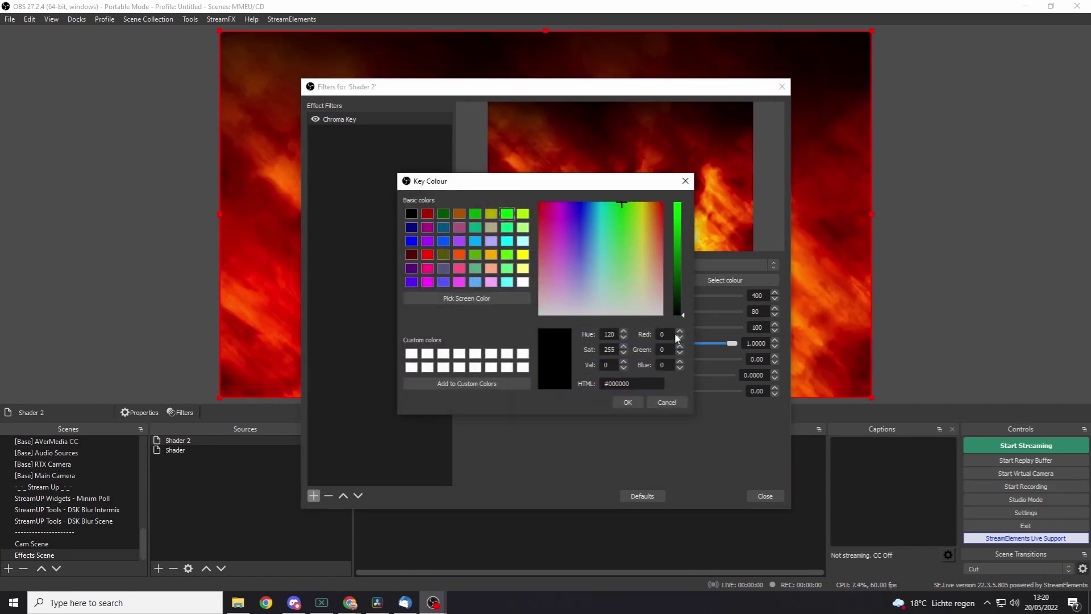
{"action": "left_click", "coordinate": [626, 401]}
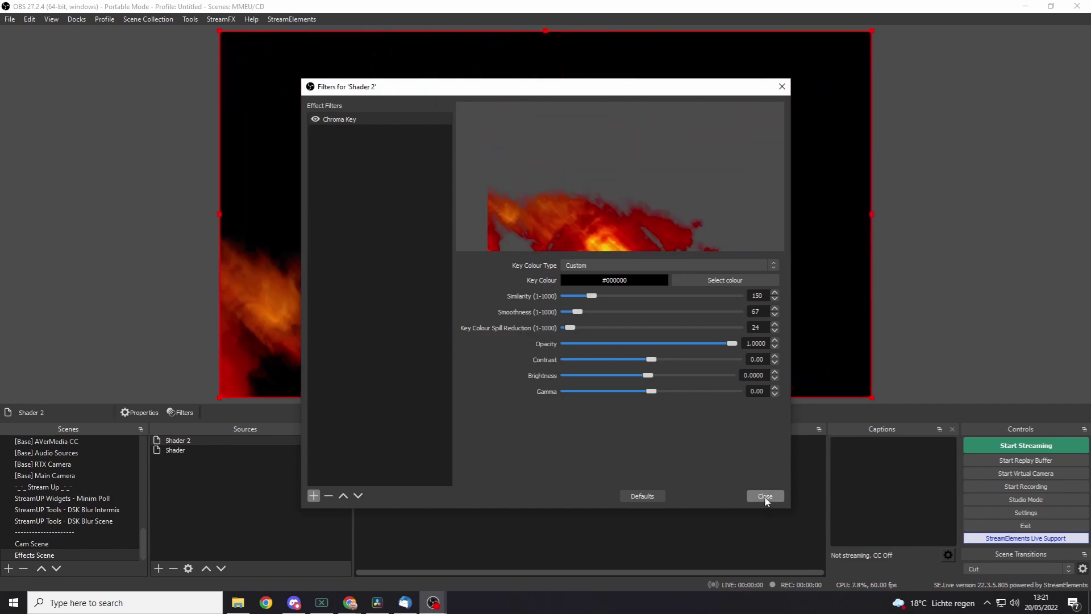
{"action": "left_click", "coordinate": [765, 497]}
{"action": "left_click", "coordinate": [61, 542]}
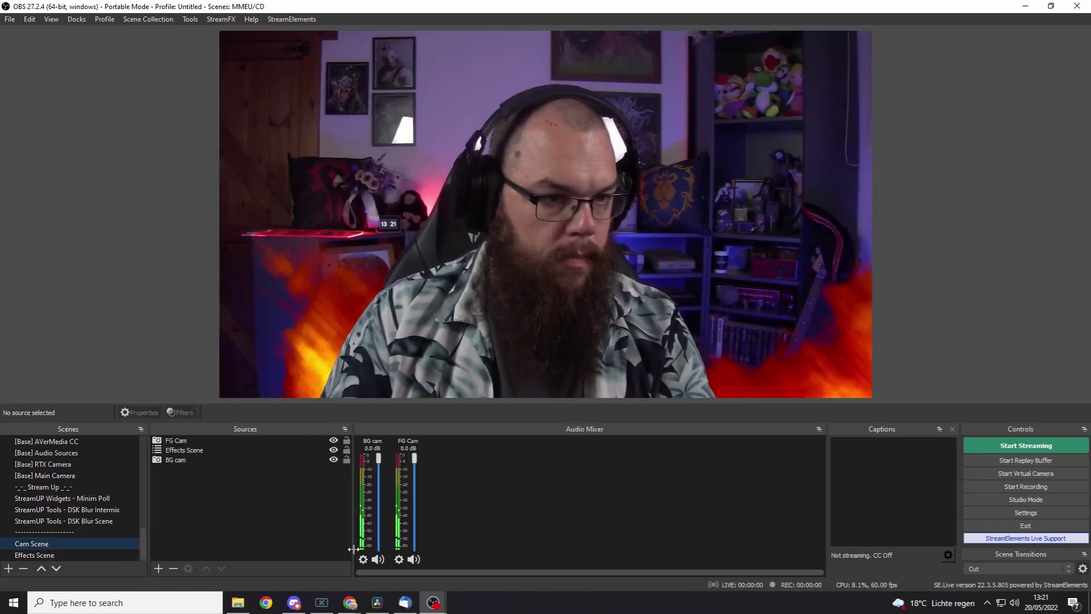